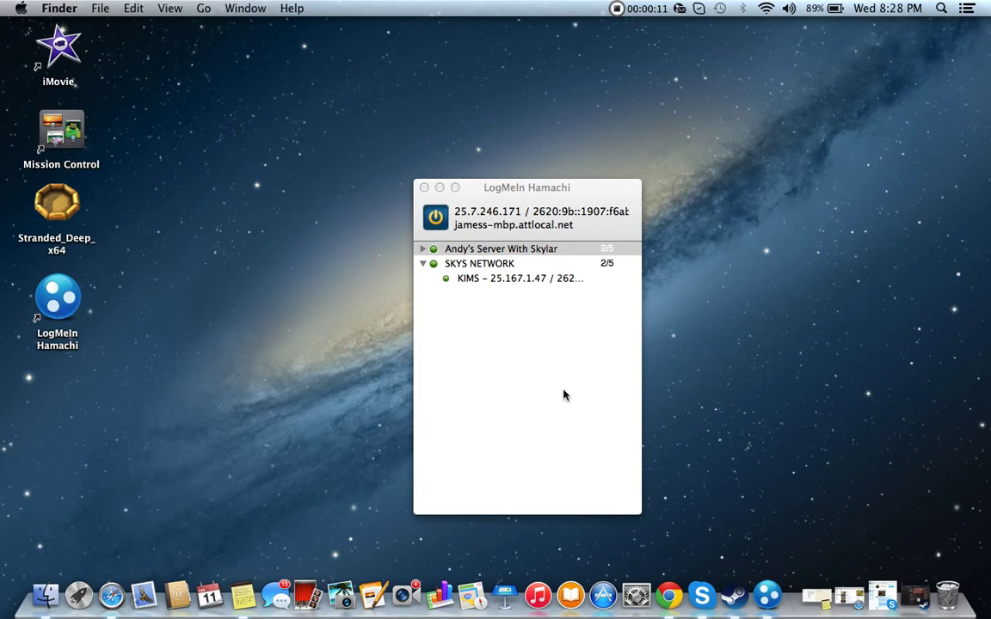
Step: Bring the Hamachi window forward, showing Andy's Server With Skylar and SKYS NETWORK at 2/5 each
left_click_drag(548, 36, 889, 320)
left_click(541, 189)
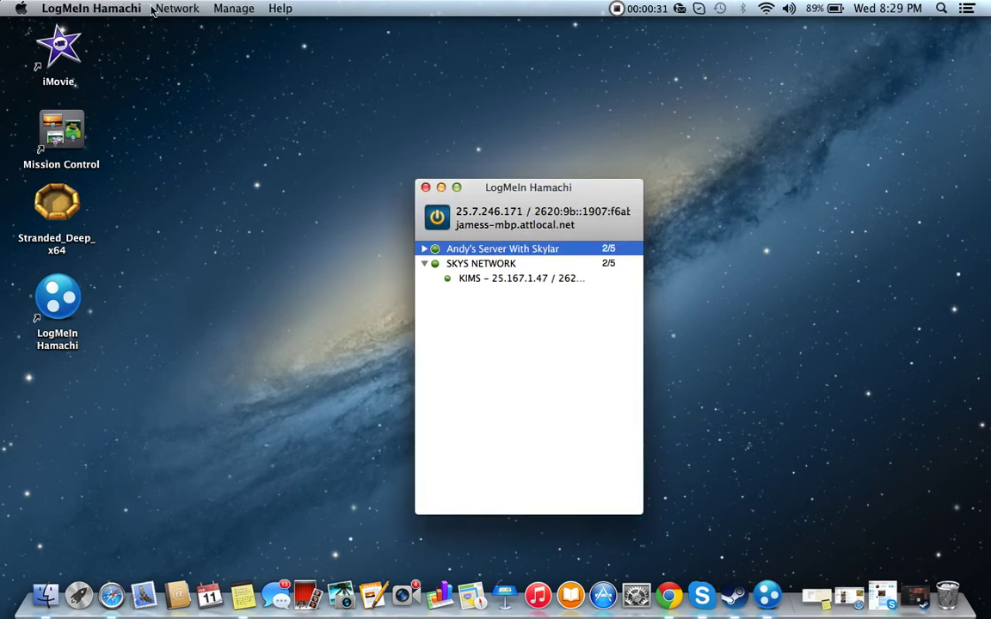
left_click_drag(526, 188, 526, 189)
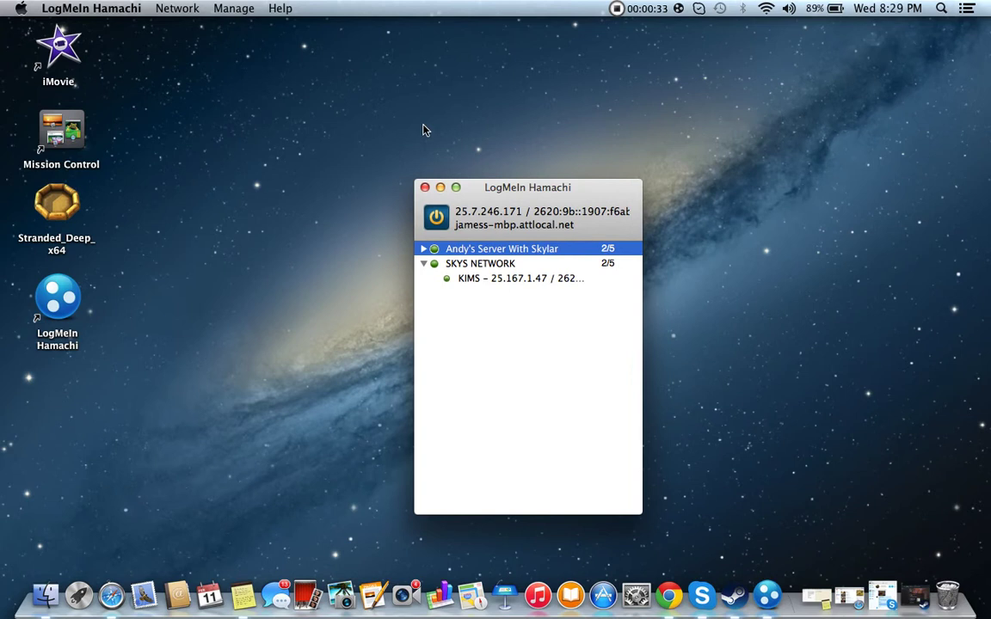
left_click(422, 159)
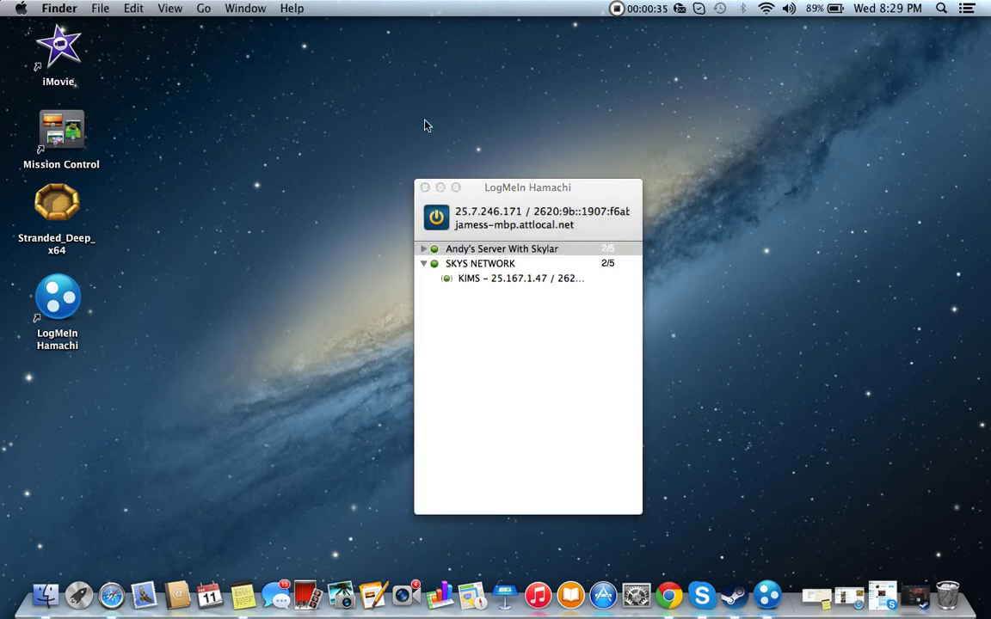
left_click_drag(426, 113, 441, 158)
left_click_drag(424, 200, 612, 250)
left_click_drag(418, 165, 632, 250)
left_click_drag(434, 127, 581, 282)
left_click_drag(428, 86, 593, 249)
left_click(513, 197)
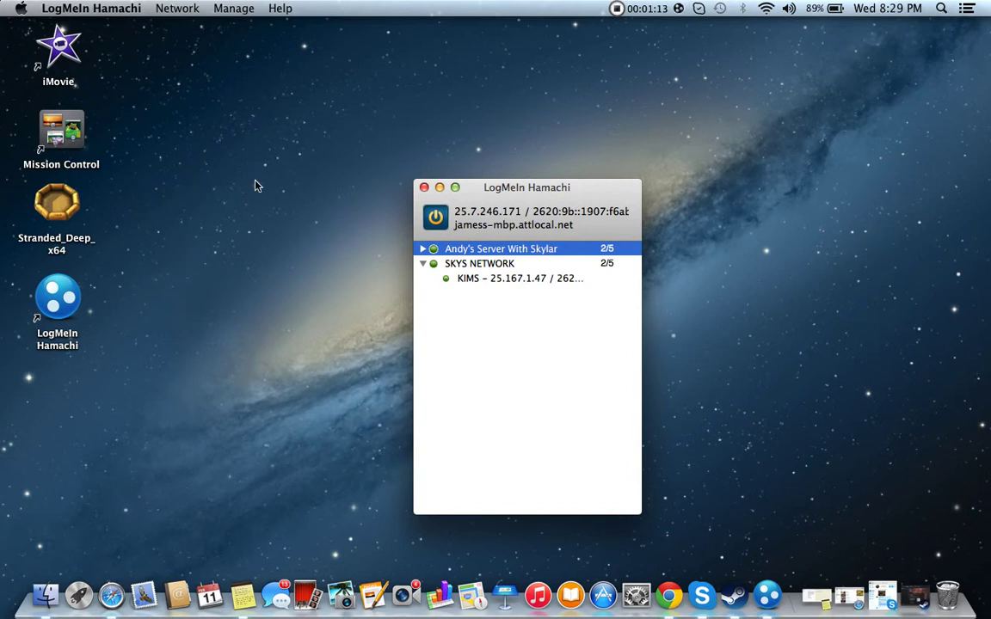
left_click_drag(256, 188, 357, 295)
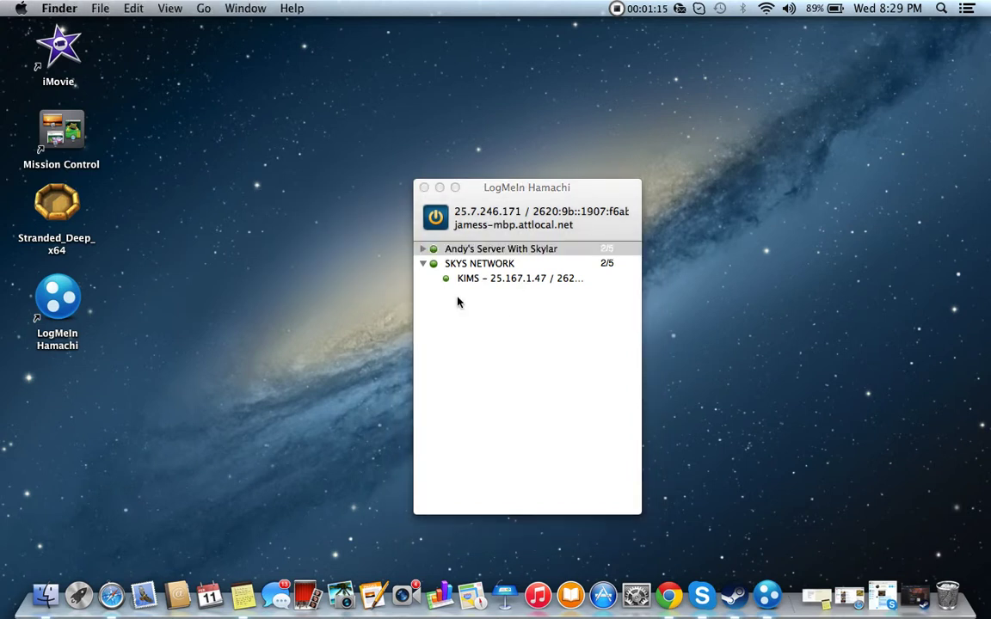
left_click(525, 312)
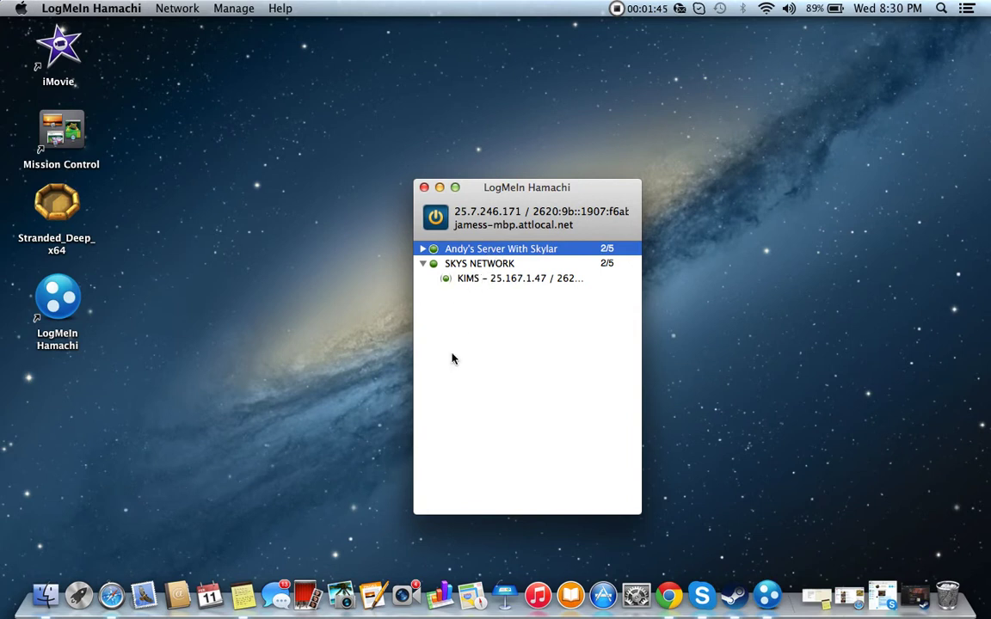
left_click(477, 334)
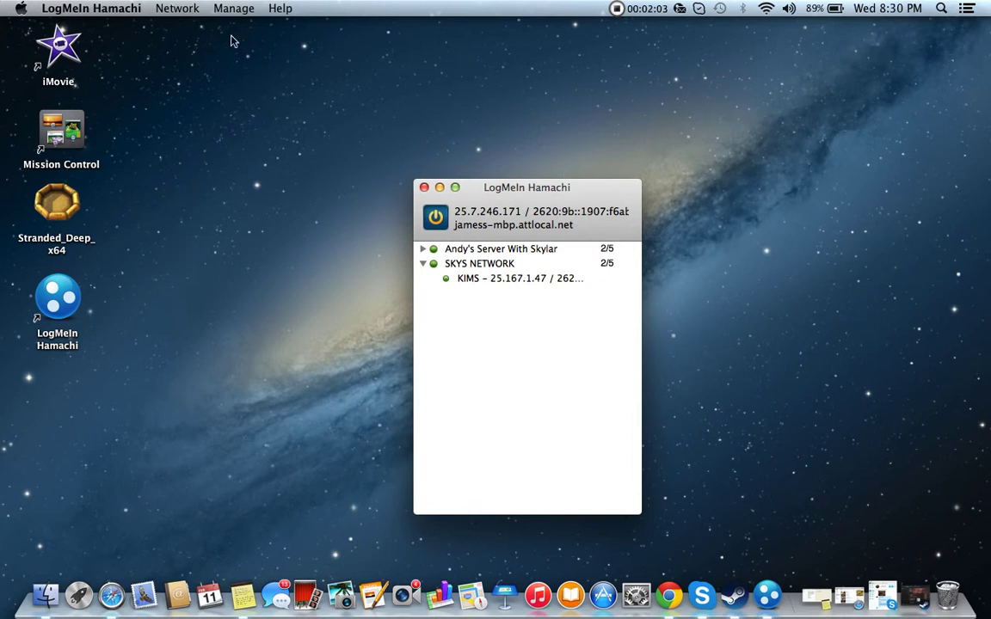
left_click(173, 11)
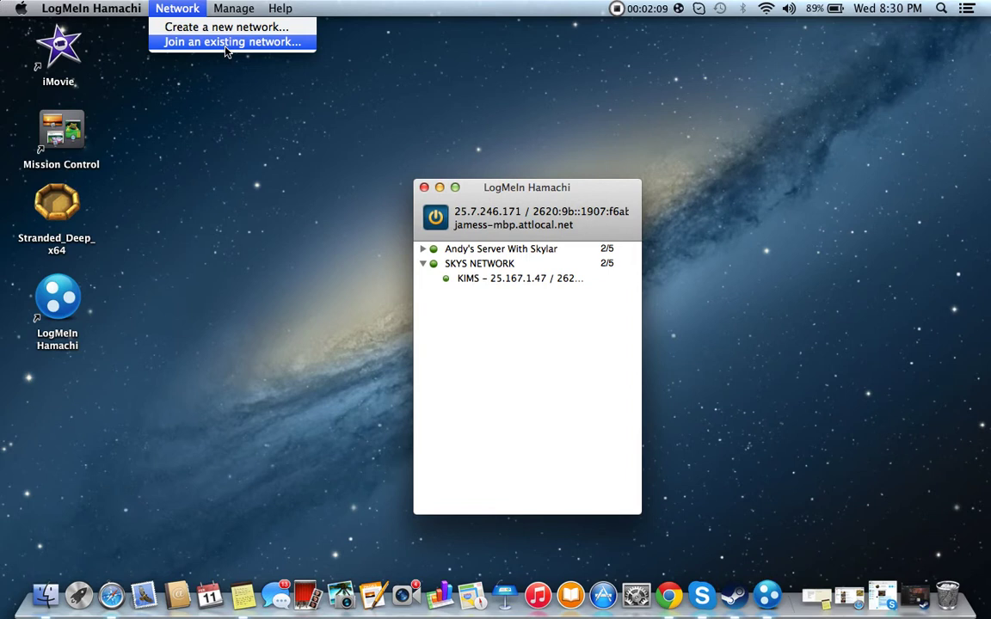
left_click(564, 376)
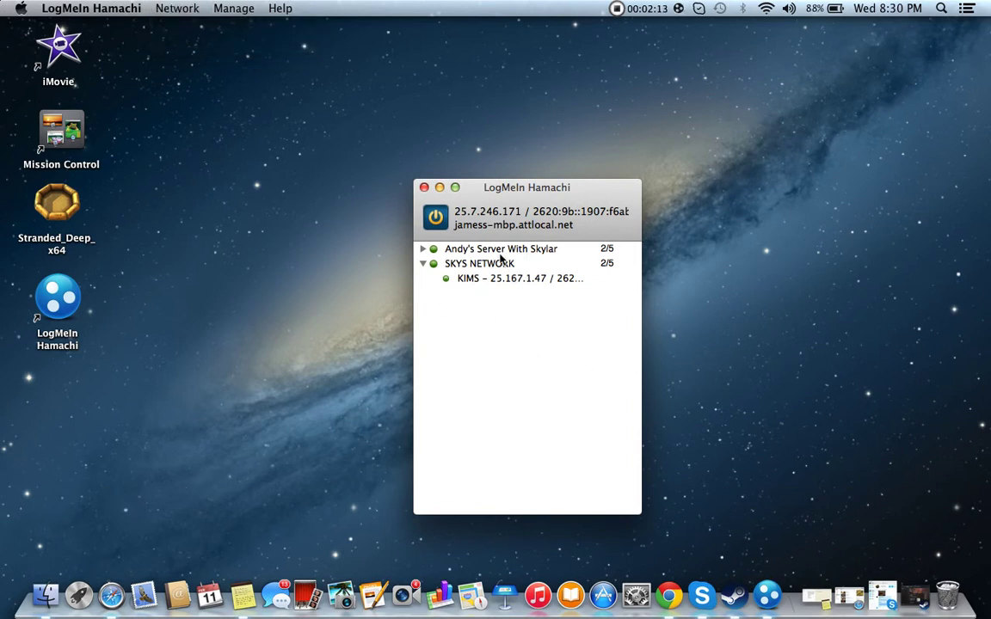
left_click(442, 189)
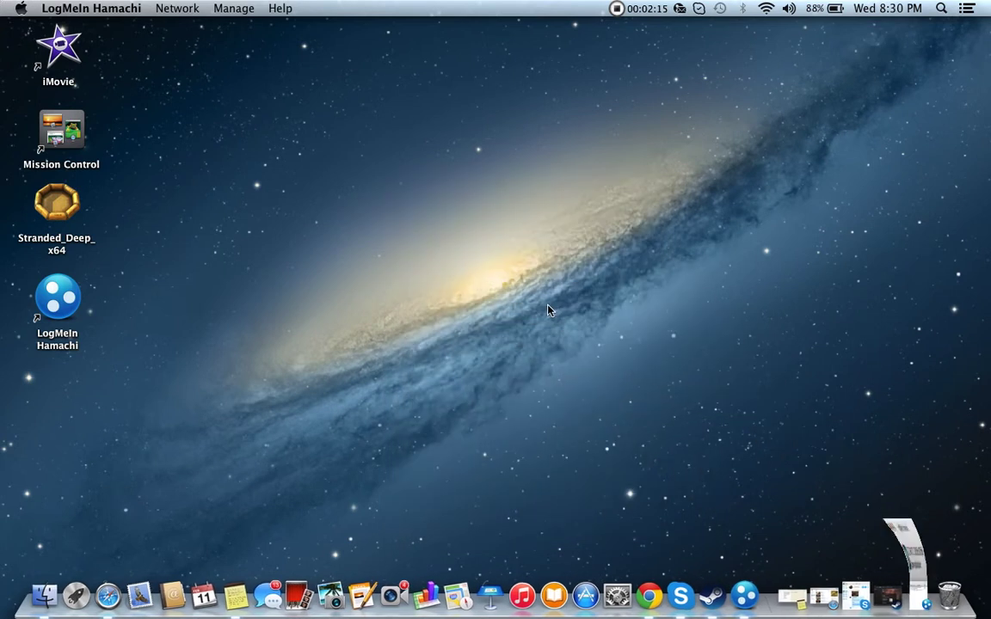
left_click(903, 595)
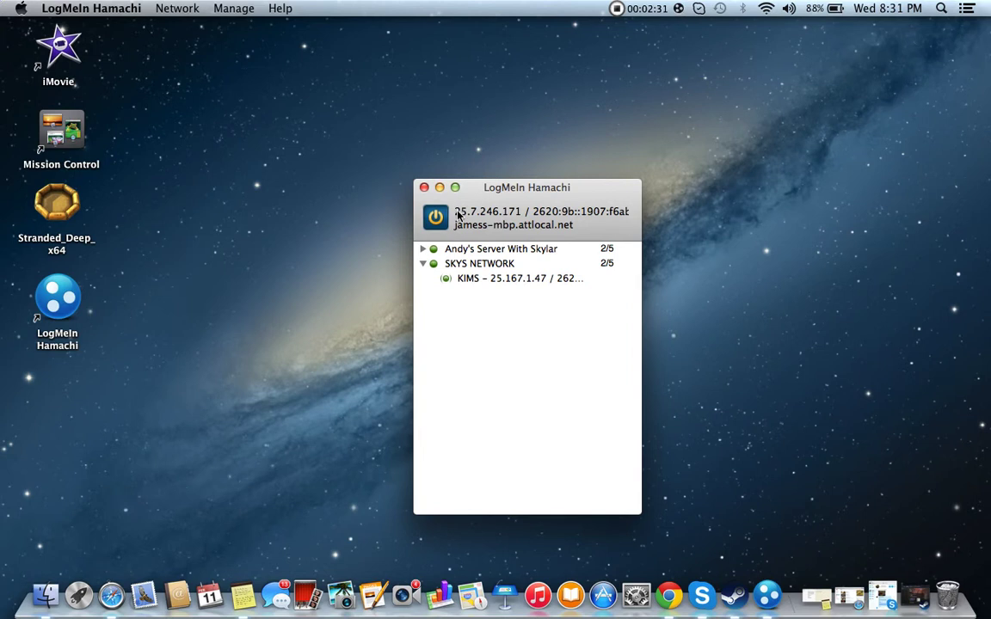
Step: Nudge the Hamachi window slightly right and down, then click the desktop
left_click_drag(457, 211, 483, 227)
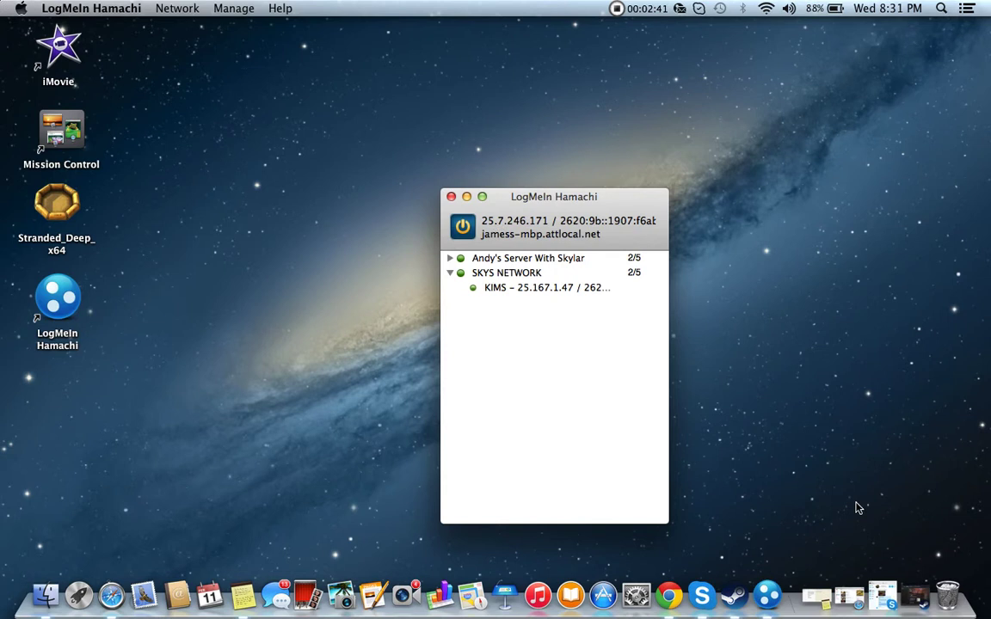
left_click(693, 353)
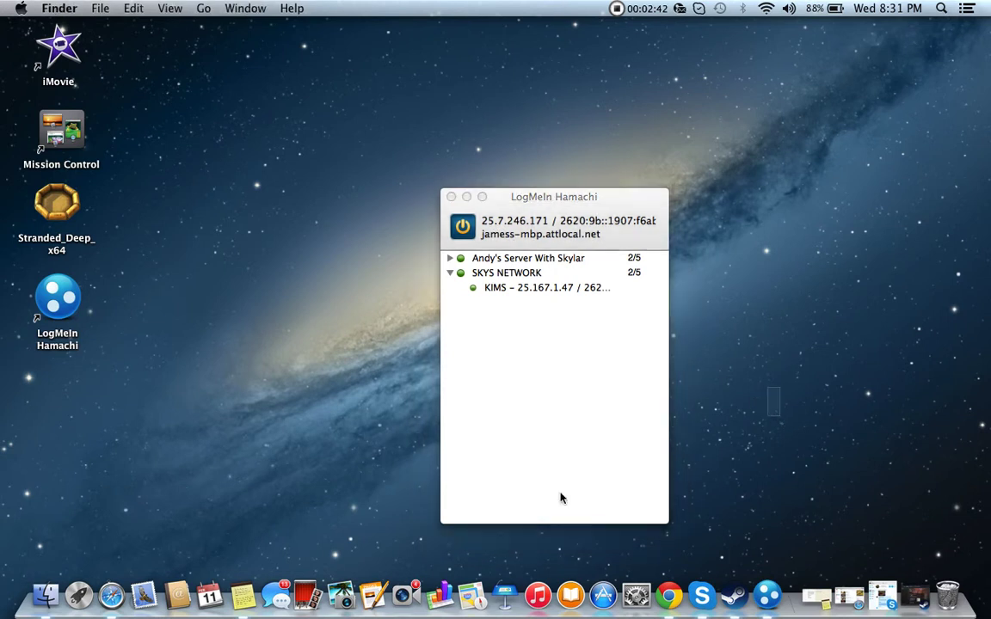
Step: Create a new note in Notes starting with 25.7, then leave Notes
left_click(242, 596)
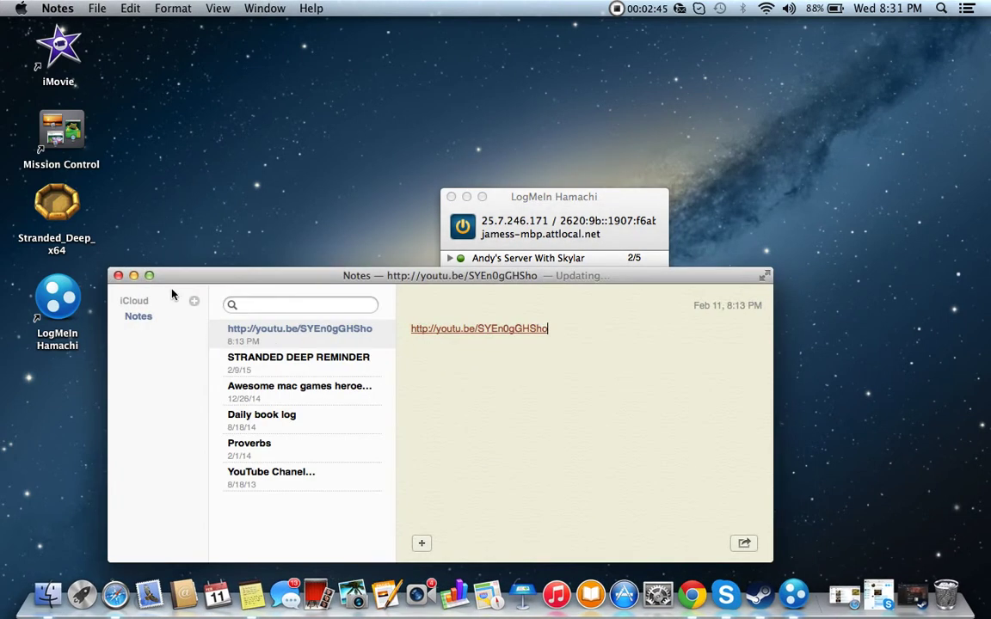
left_click(250, 305)
left_click(423, 544)
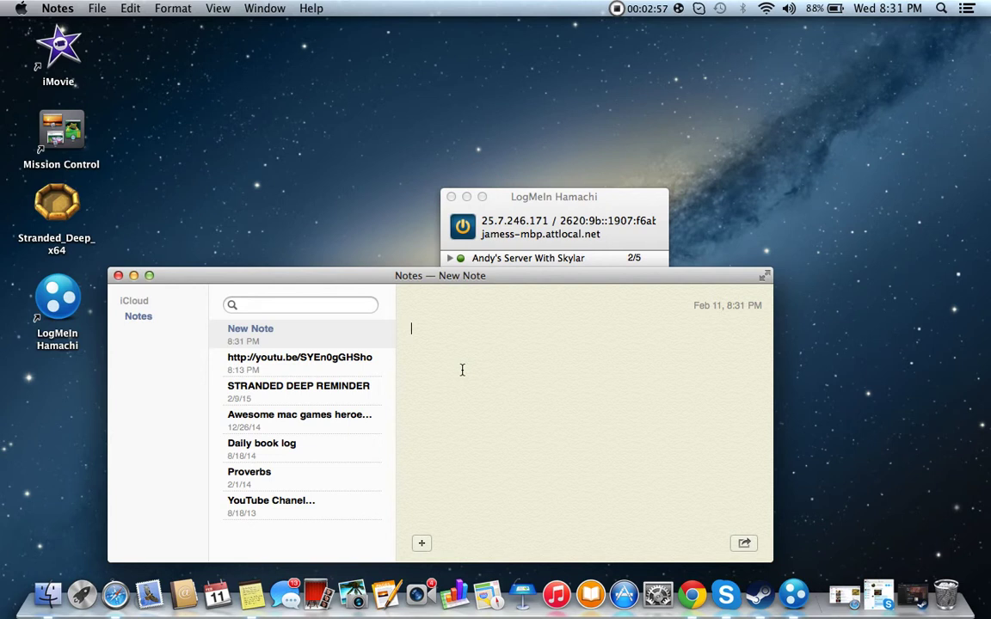
type("25")
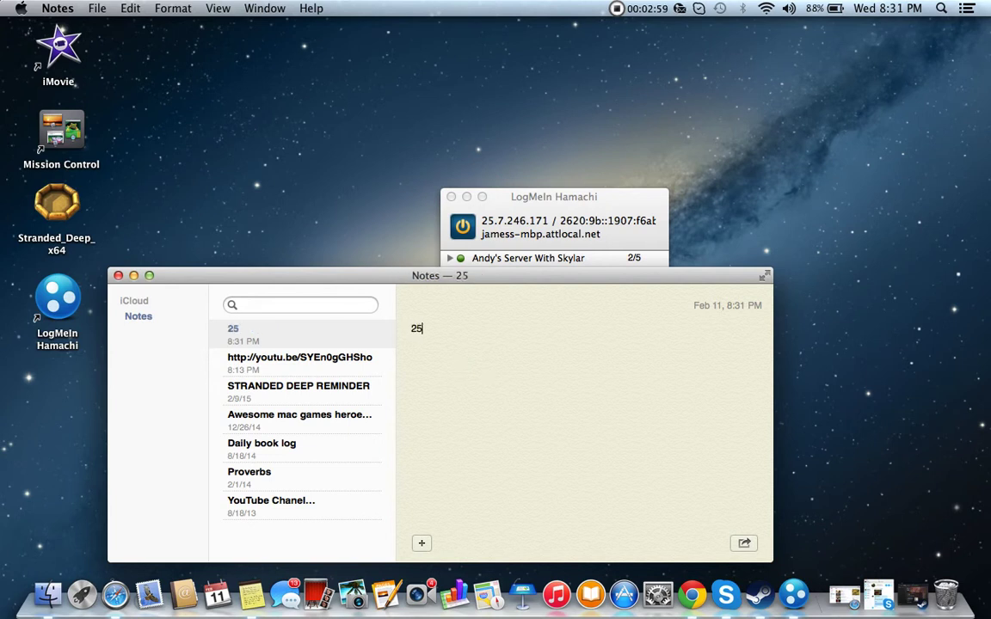
type(".7")
key("super+q")
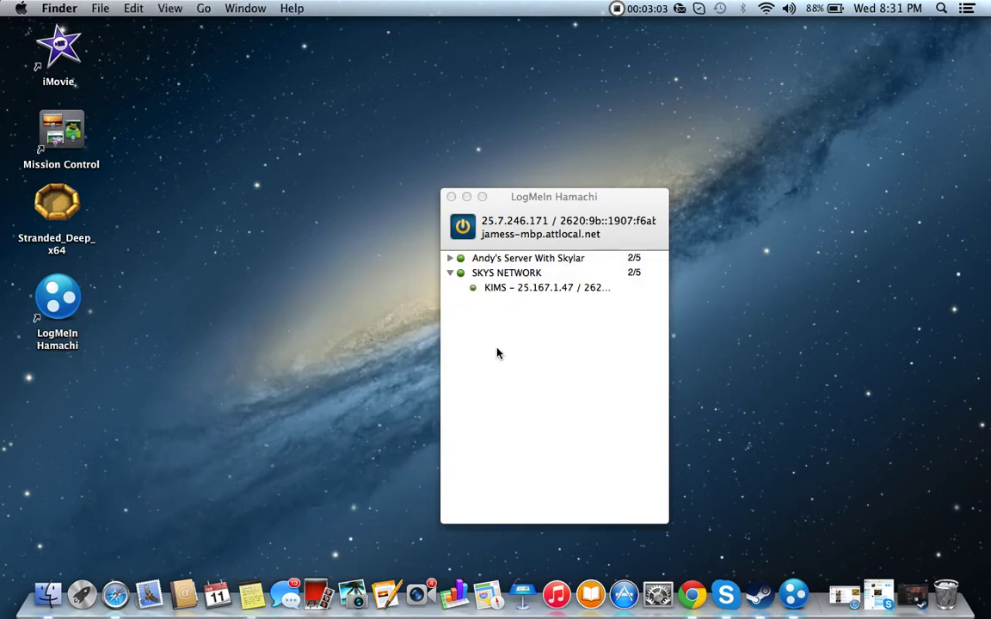
Step: Start Garry's Mod with PLAY from its Steam library page
left_click(758, 596)
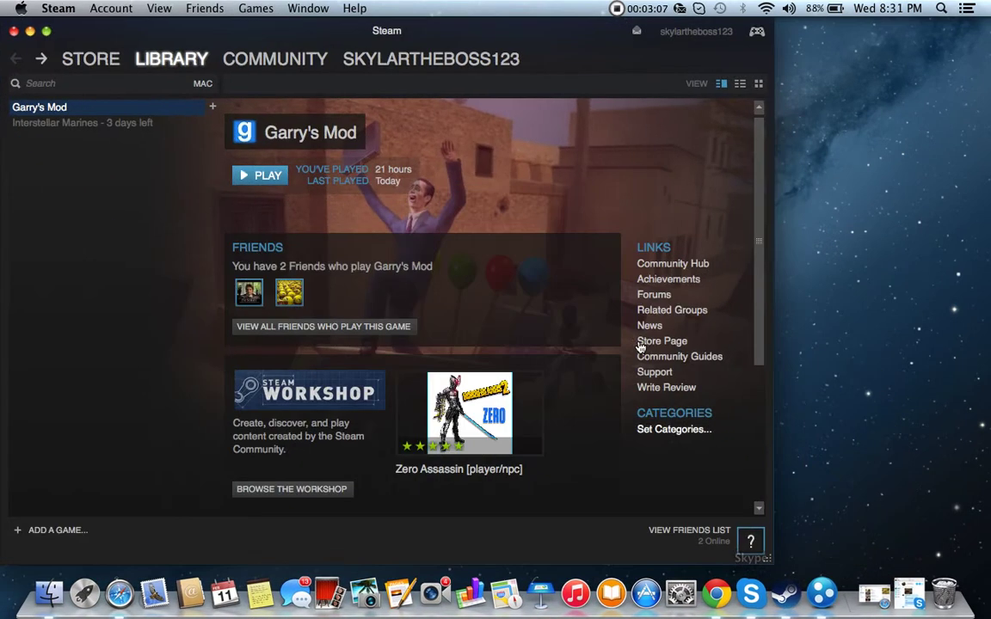
left_click(247, 176)
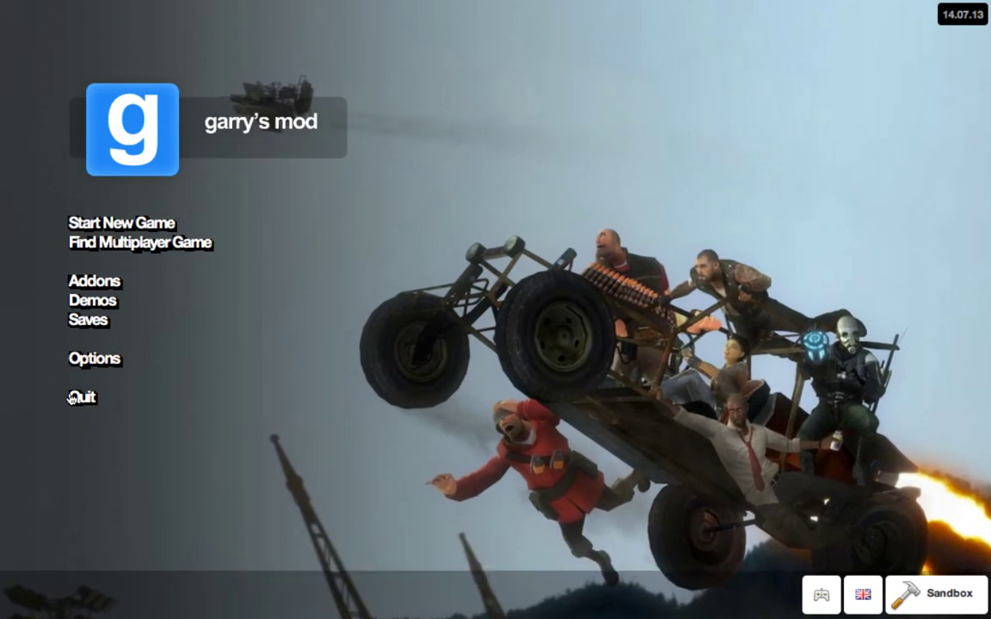
Step: Open the Options dialog from the Garry's Mod main menu
left_click(93, 366)
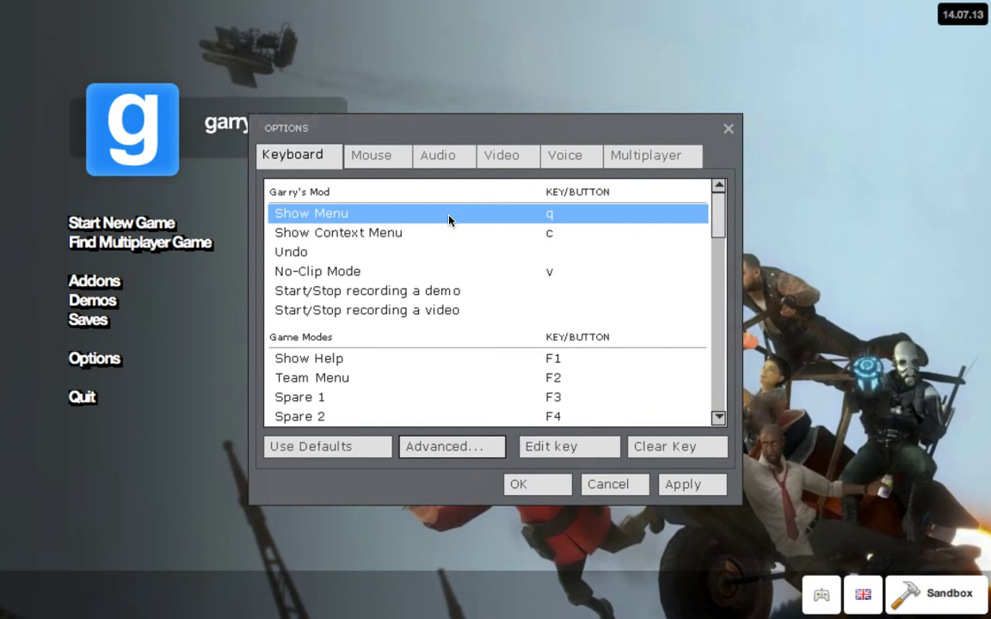
Step: Type 'connect' in the developer console without submitting it, then close the console
key("grave")
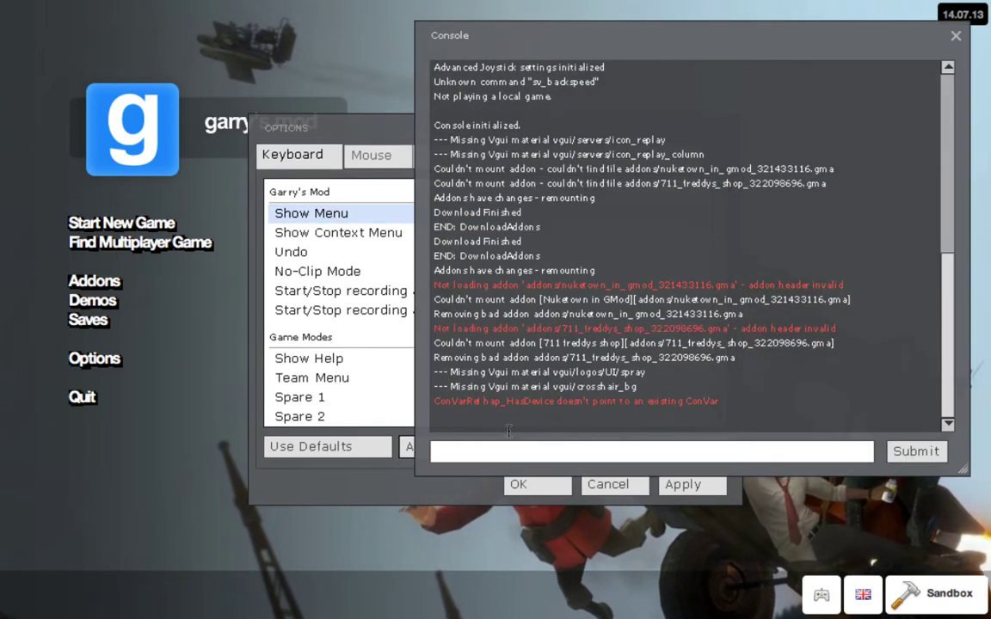
type("connect")
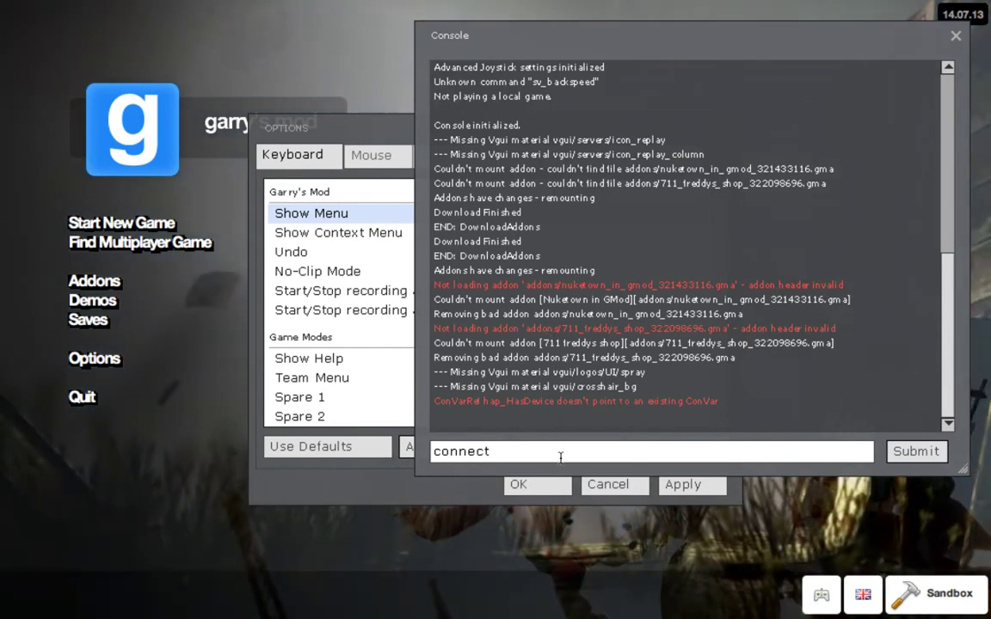
right_click(560, 457)
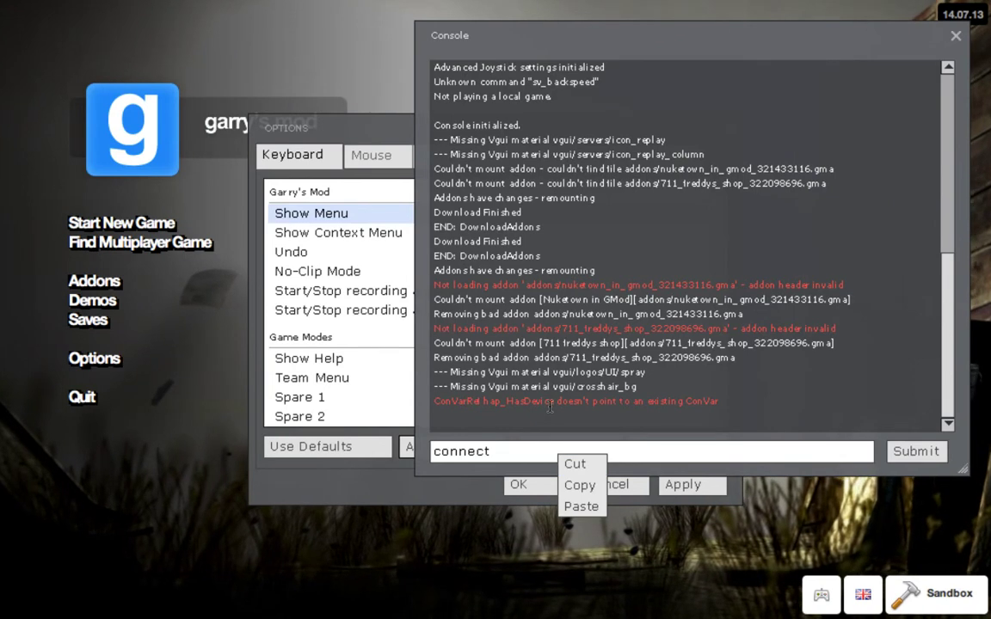
left_click(579, 486)
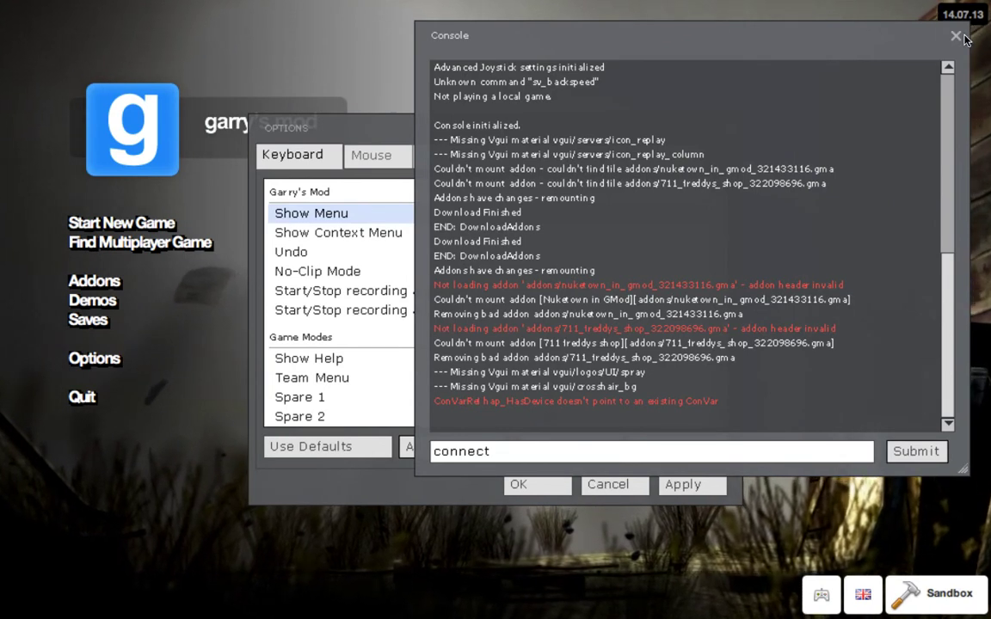
key("grave")
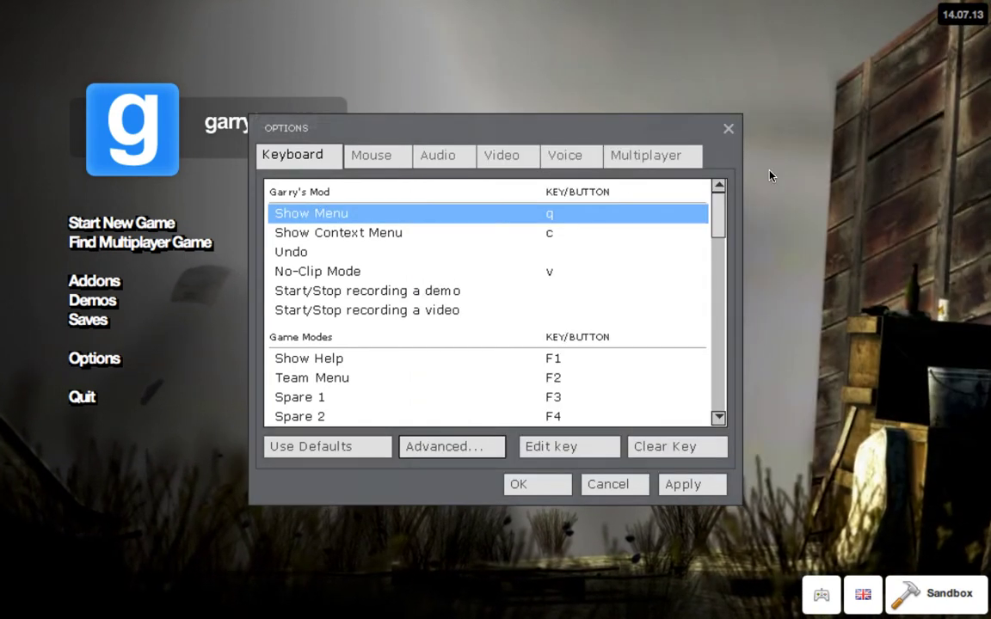
Step: Close Options, quit Garry's Mod, and close the Steam and Hamachi windows
left_click(728, 131)
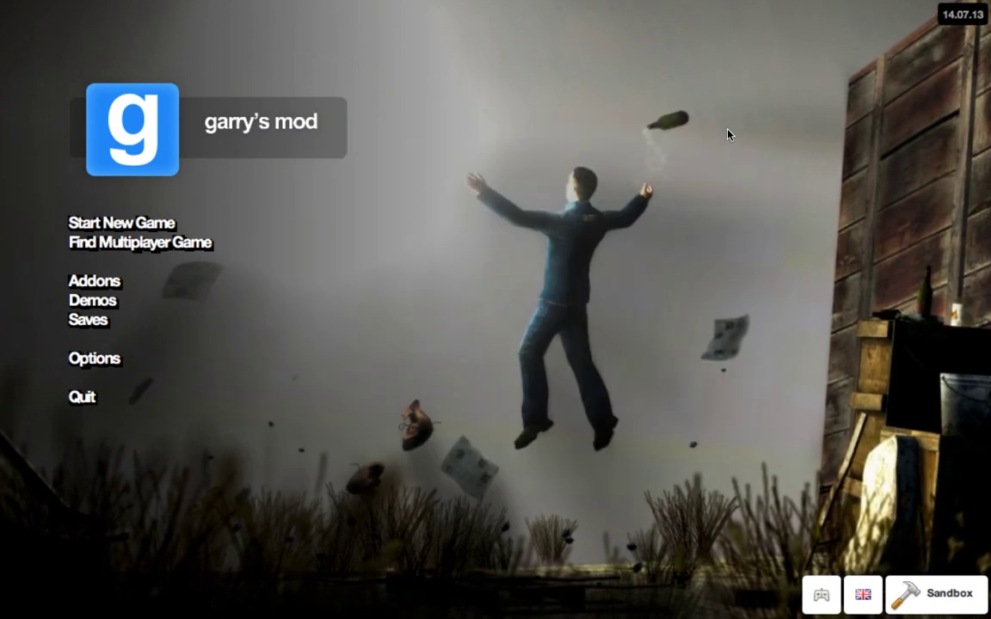
left_click(90, 400)
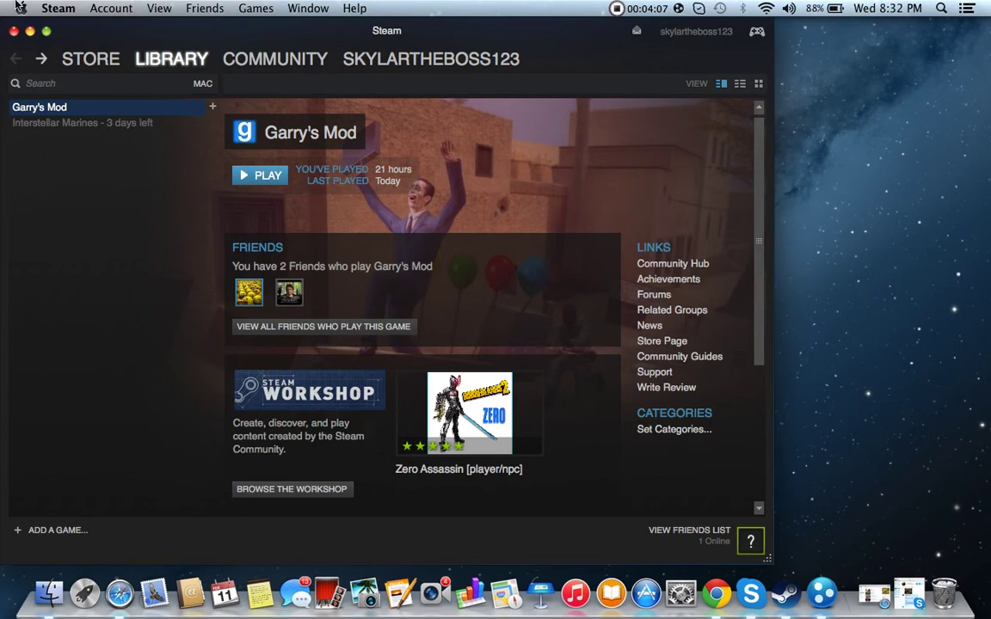
left_click(14, 32)
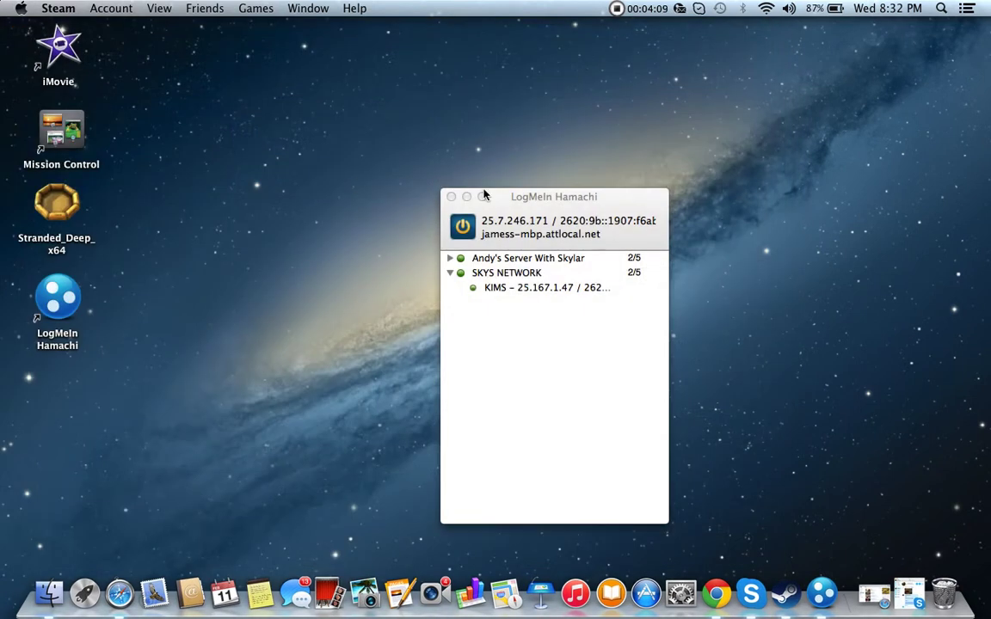
left_click(451, 197)
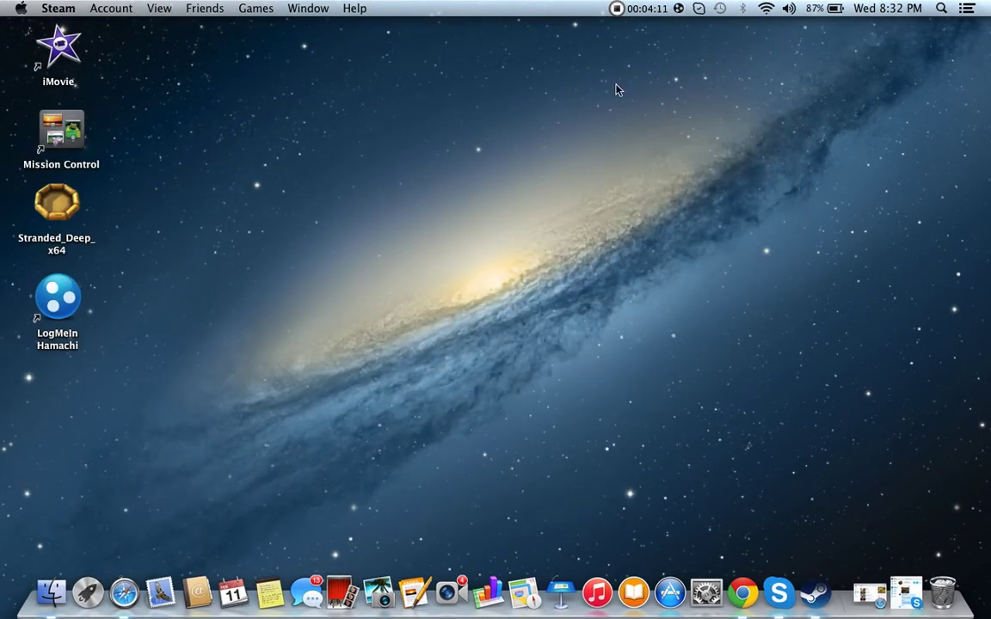
left_click(873, 595)
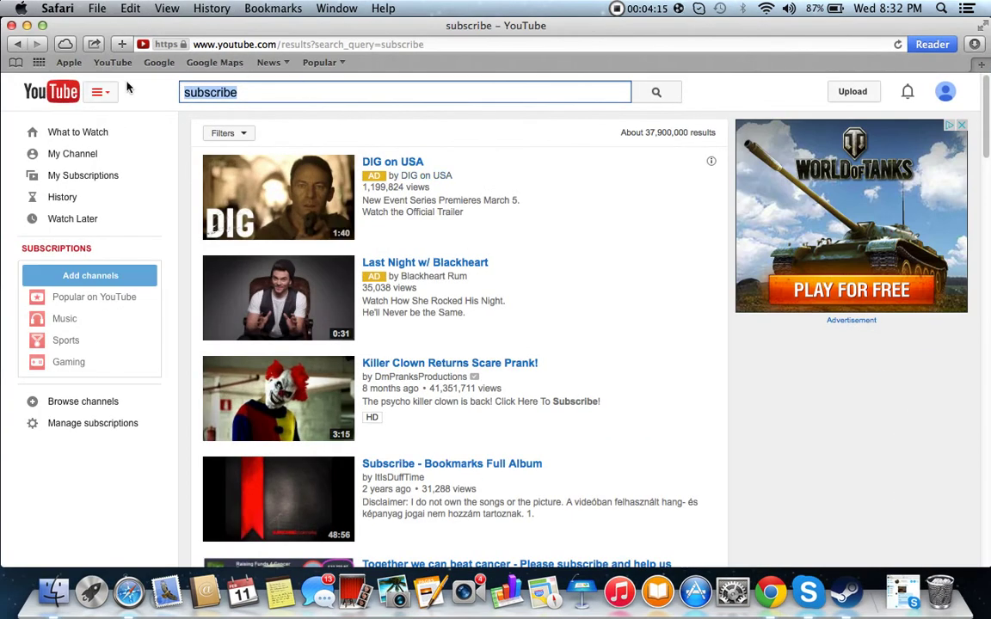
left_click(28, 26)
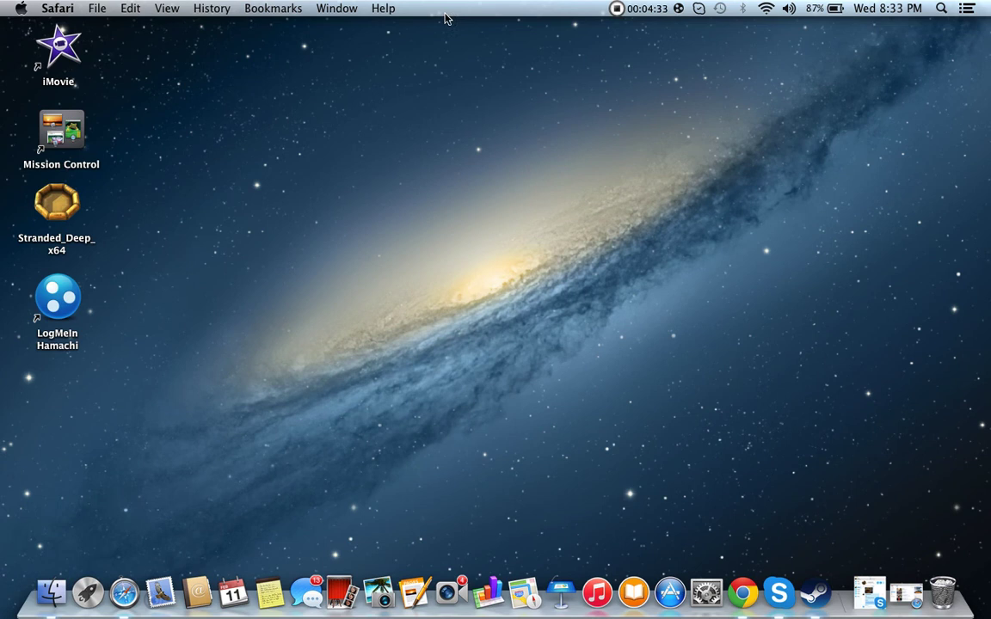
left_click(617, 11)
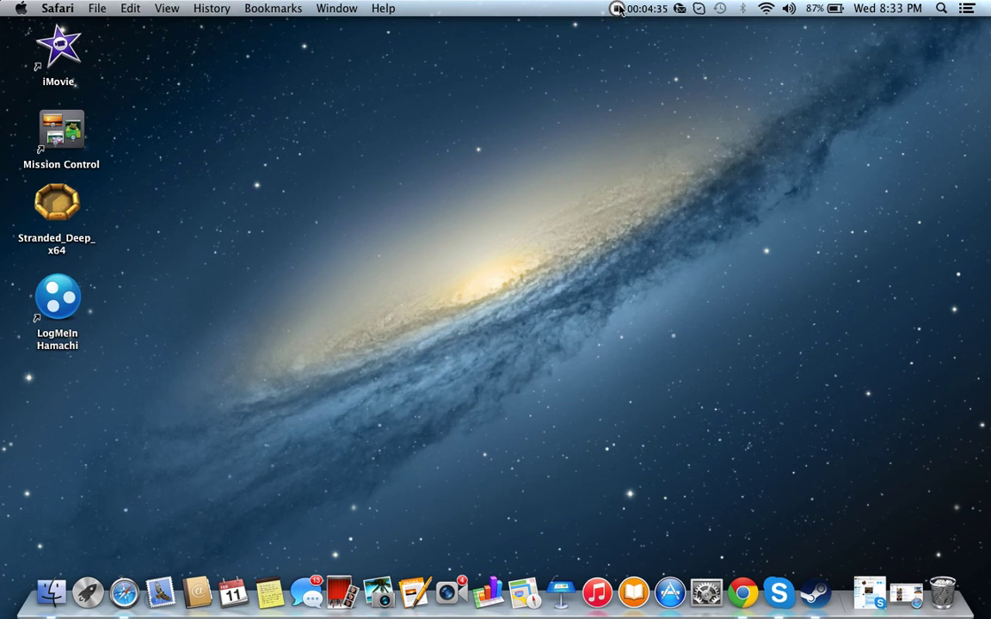